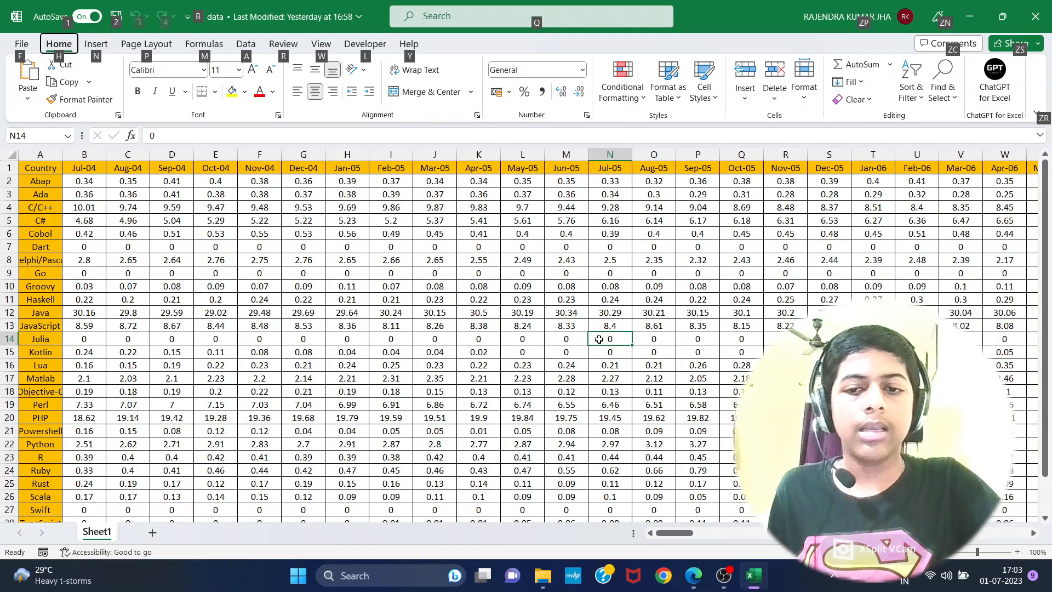
click(470, 262)
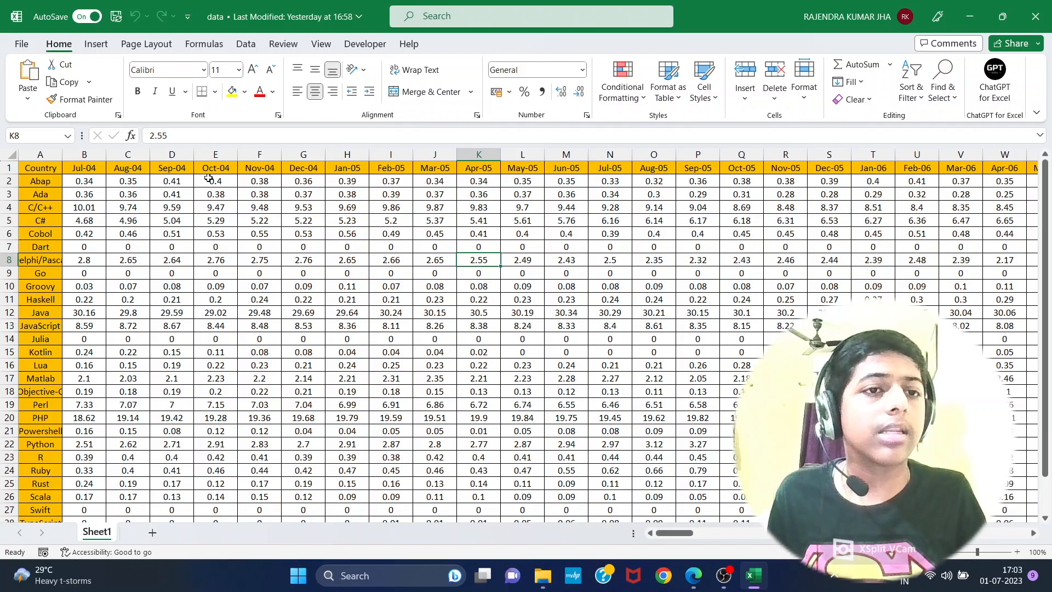
click(99, 181)
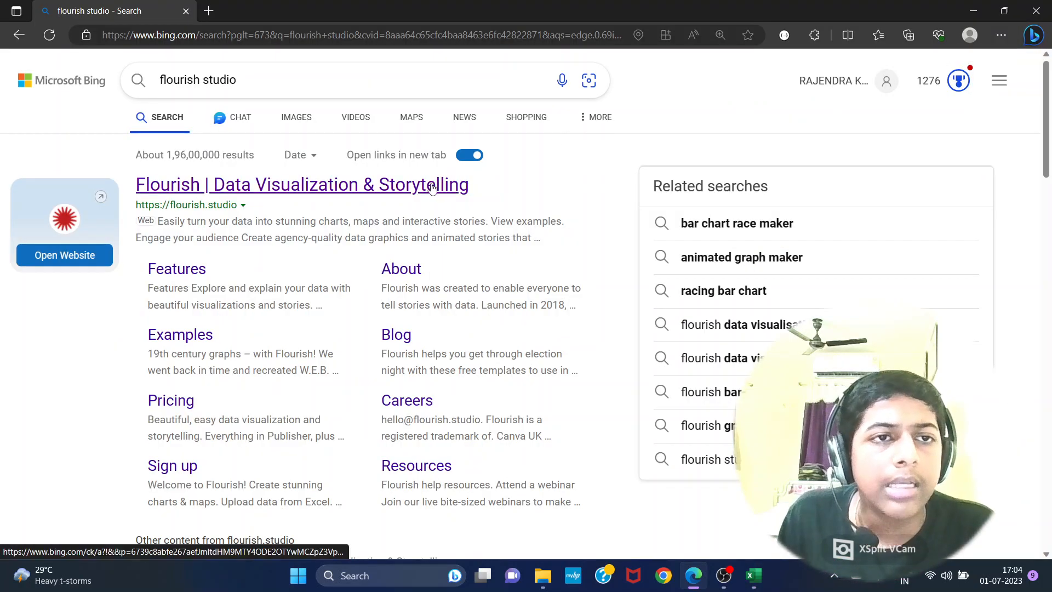
- Open the Flourish website from the search results, enter the projects workspace and start a new visualization
click(248, 186)
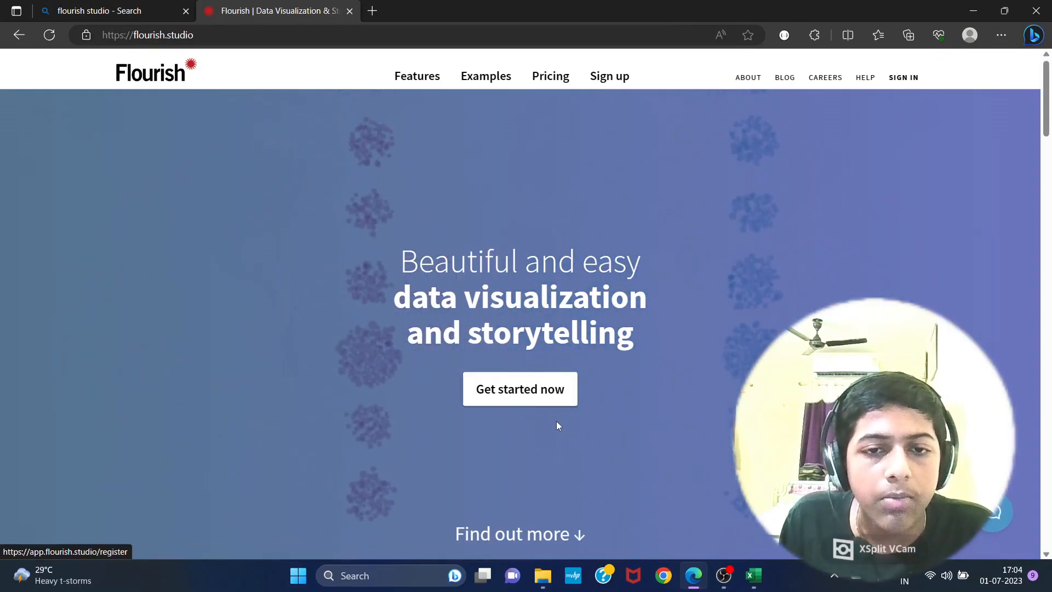
click(559, 384)
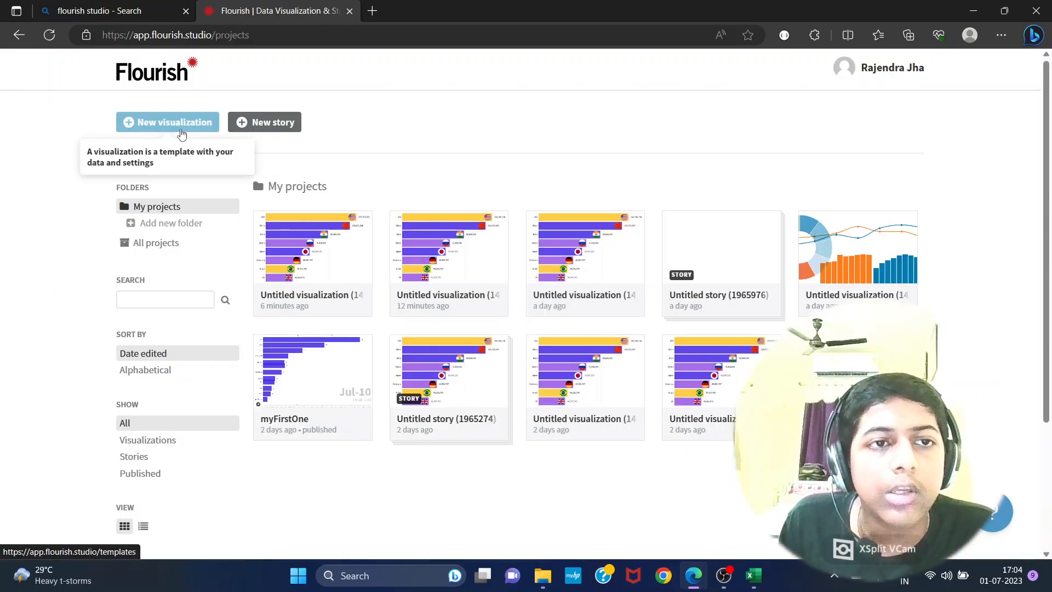
click(181, 131)
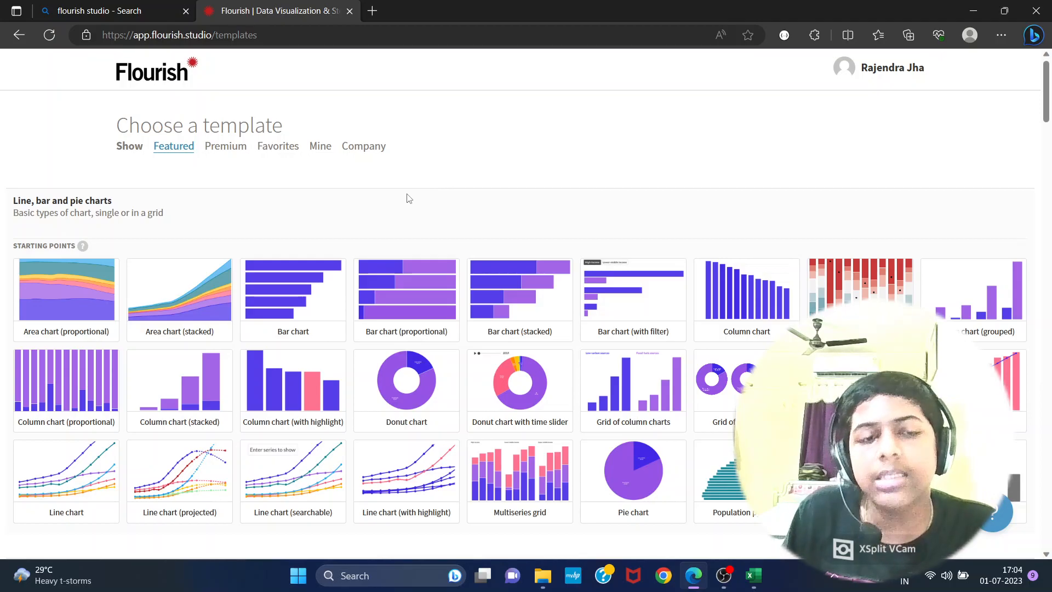
- Create the visualization from the Bar chart race starting point in the template gallery
scroll(408, 199, down, 20)
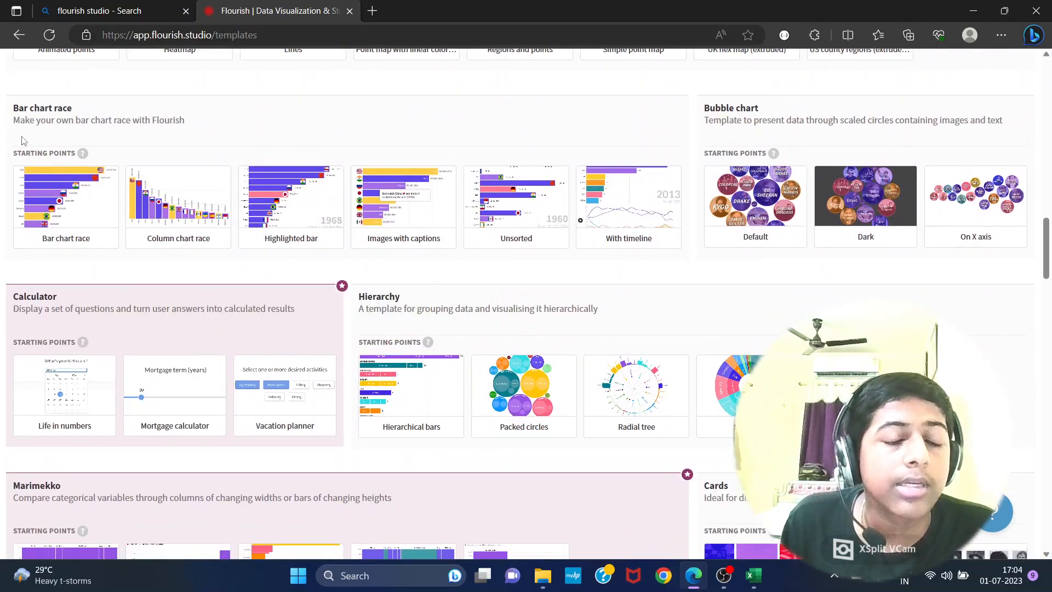
mouse_move(71, 212)
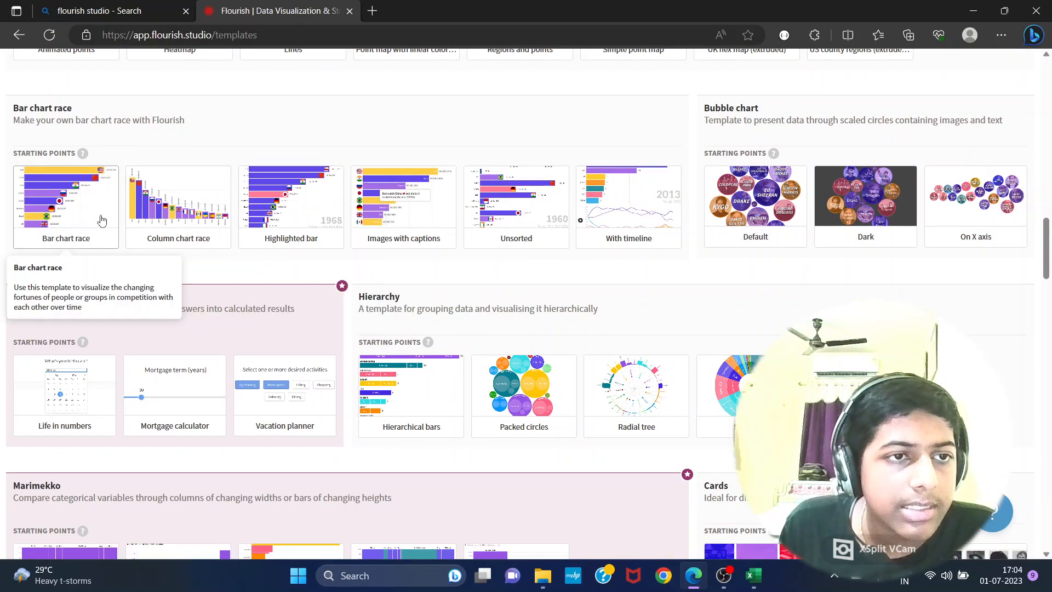
click(101, 221)
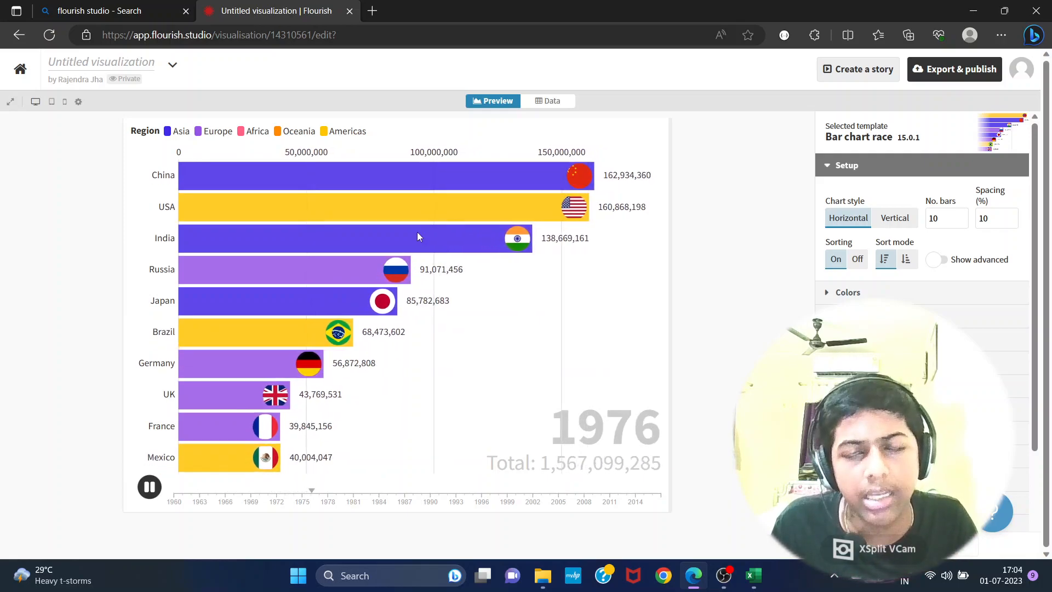
- Clear all the sample country data from the visualization's data sheet
click(562, 105)
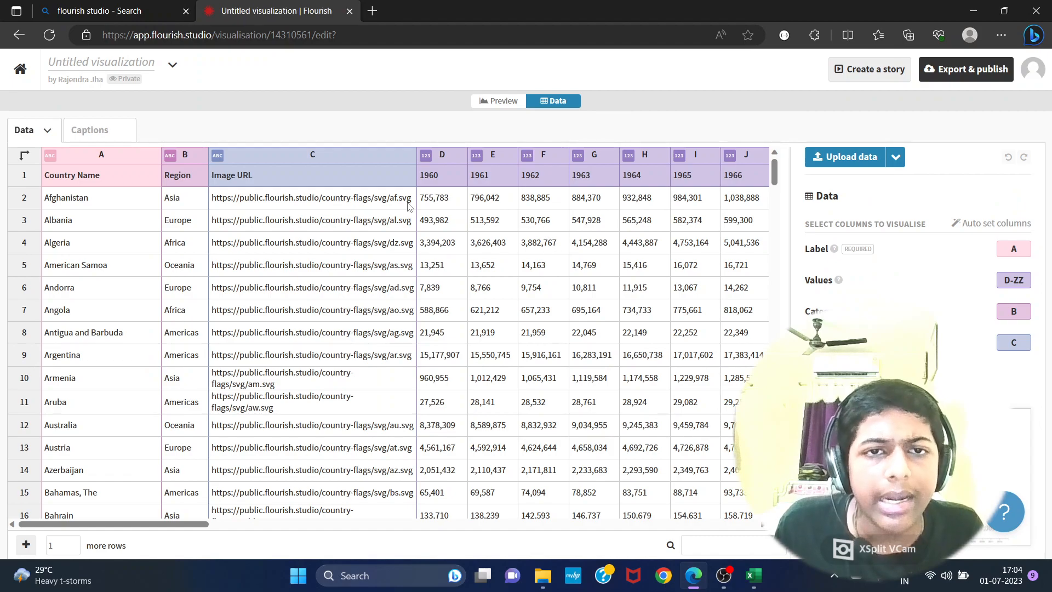
key(ctrl+a)
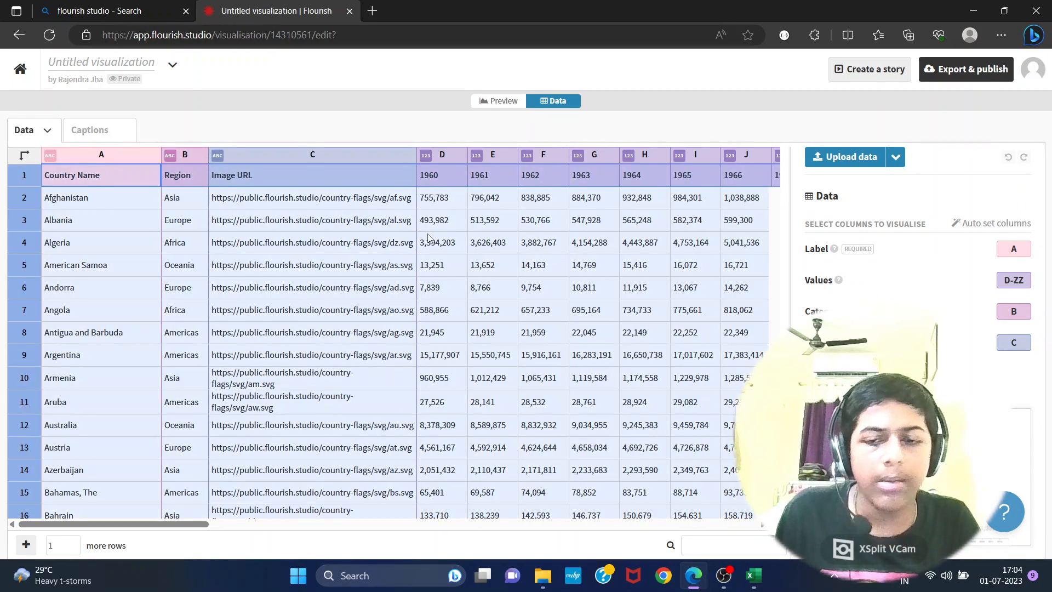
key(Delete)
click(427, 237)
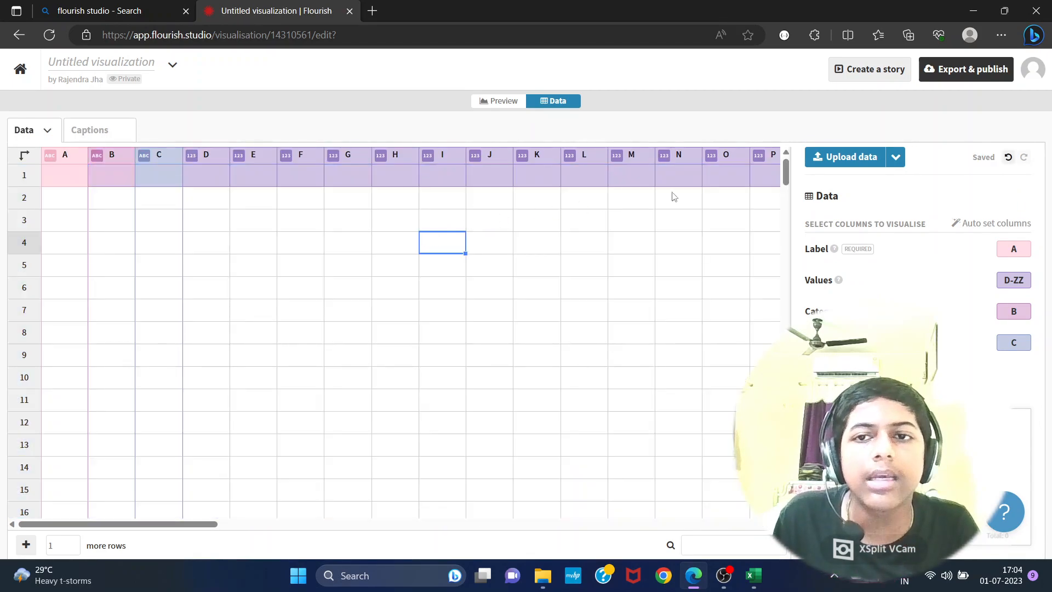
- Try to upload the data workbook from the Desktop, and close that workbook in Excel
click(834, 160)
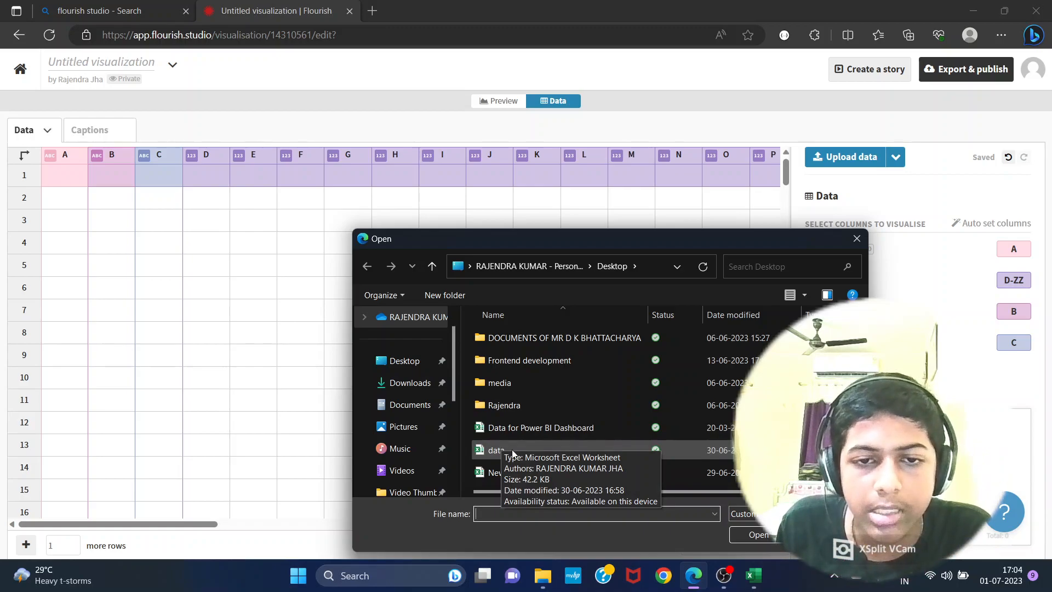
double_click(512, 450)
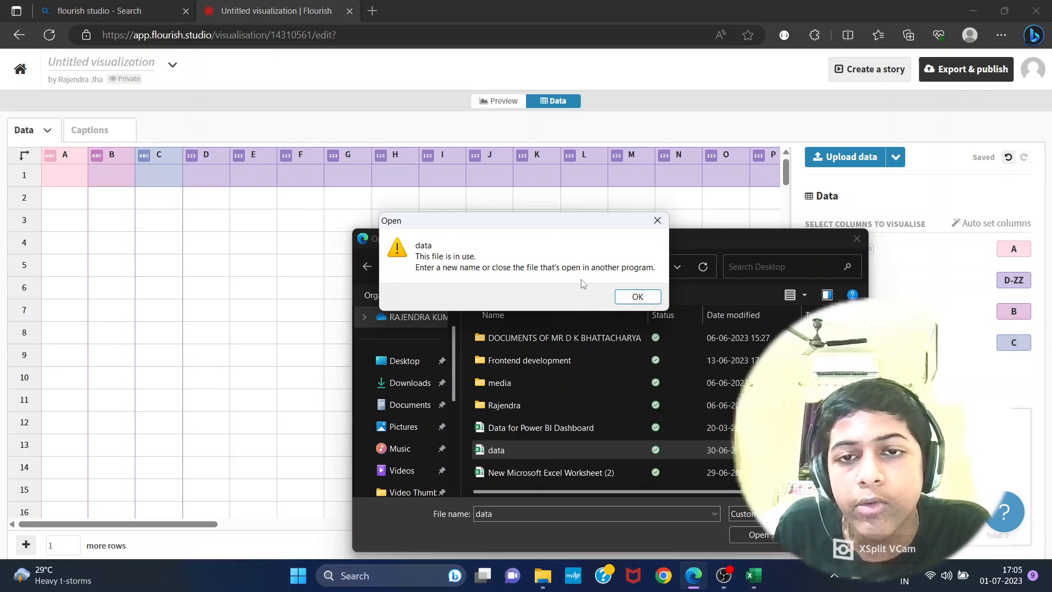
click(755, 577)
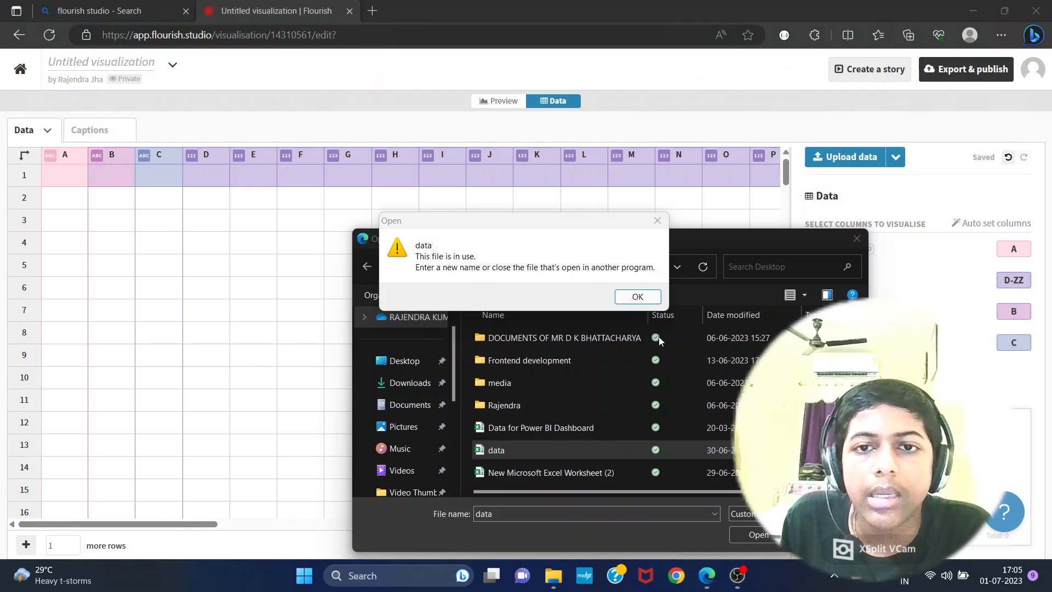
click(630, 299)
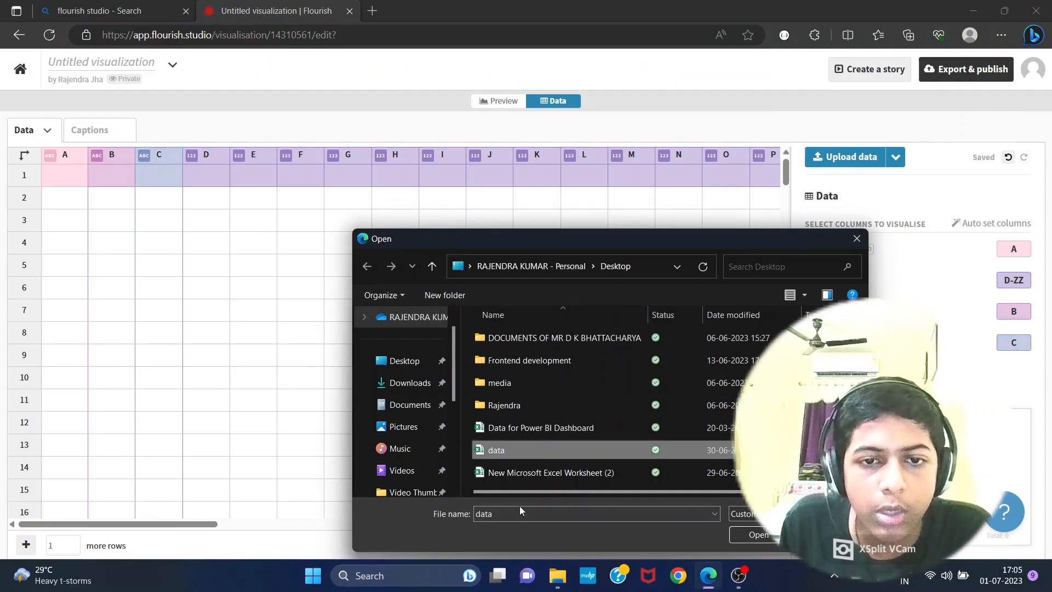
- Import Sheet1 of data.xlsx into the empty data sheet
double_click(517, 454)
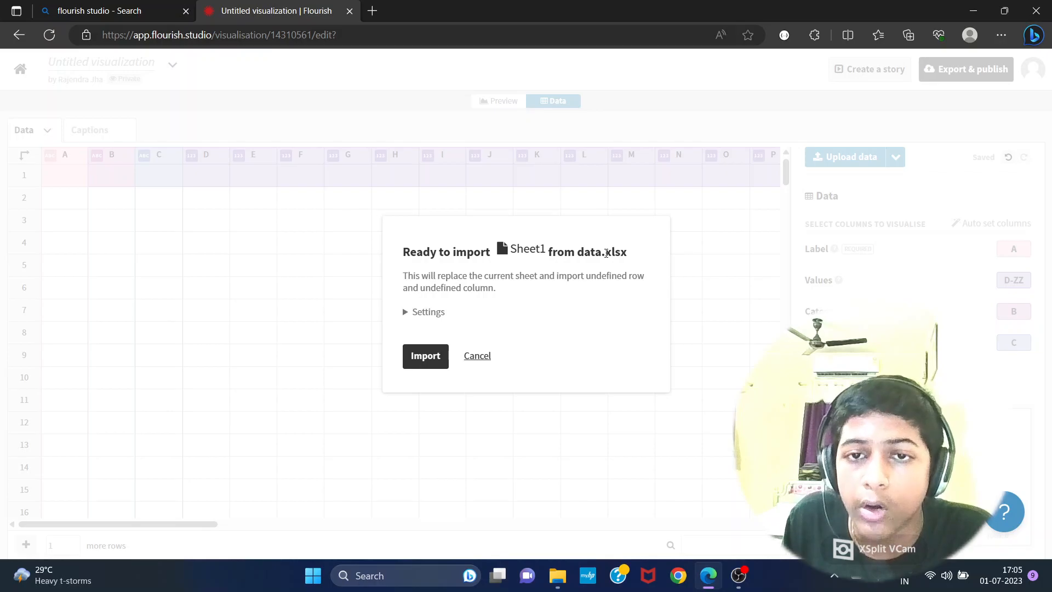
click(425, 356)
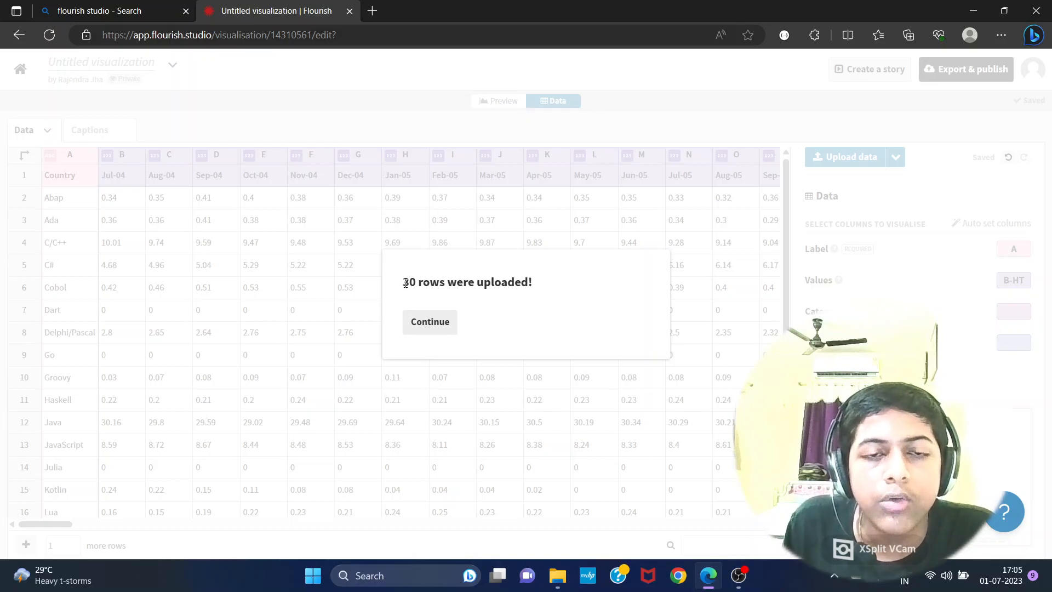
drag(513, 285, 537, 285)
click(493, 318)
click(434, 322)
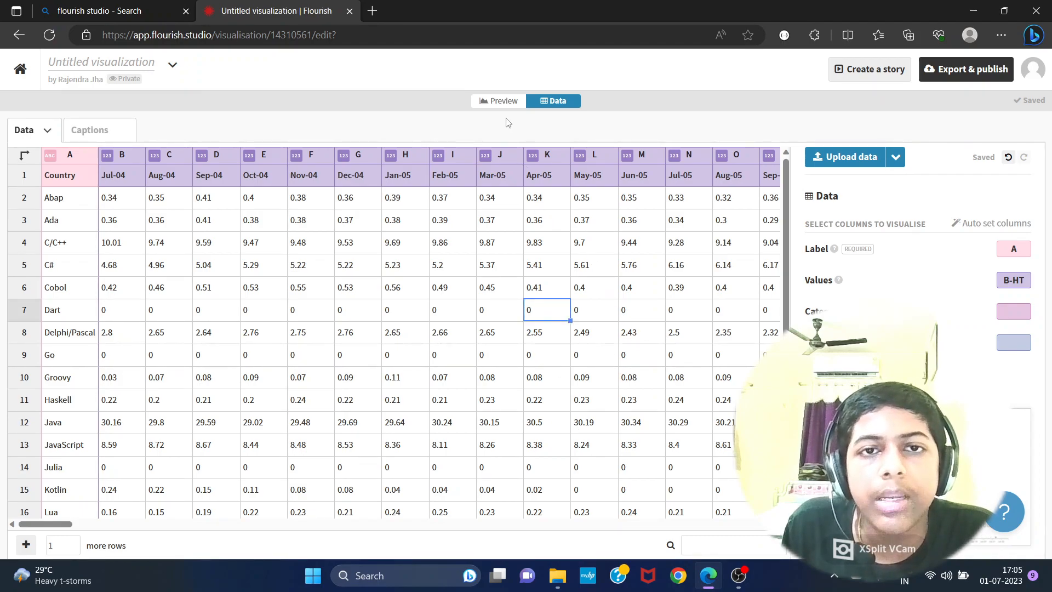
- Preview the bar chart race with the imported data and examine the programming-language labels and bars
click(490, 108)
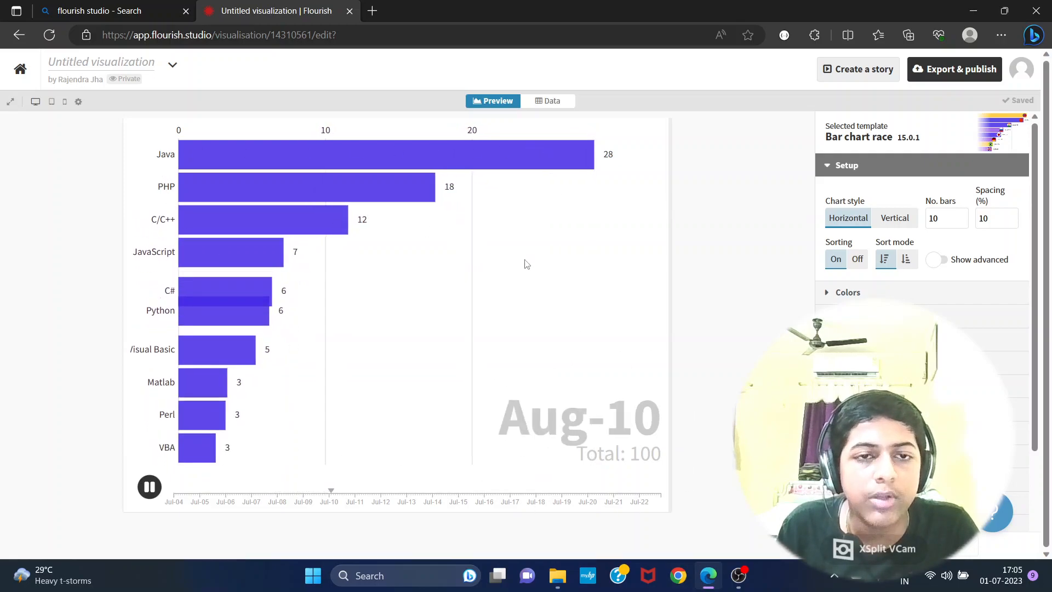
drag(157, 158, 174, 217)
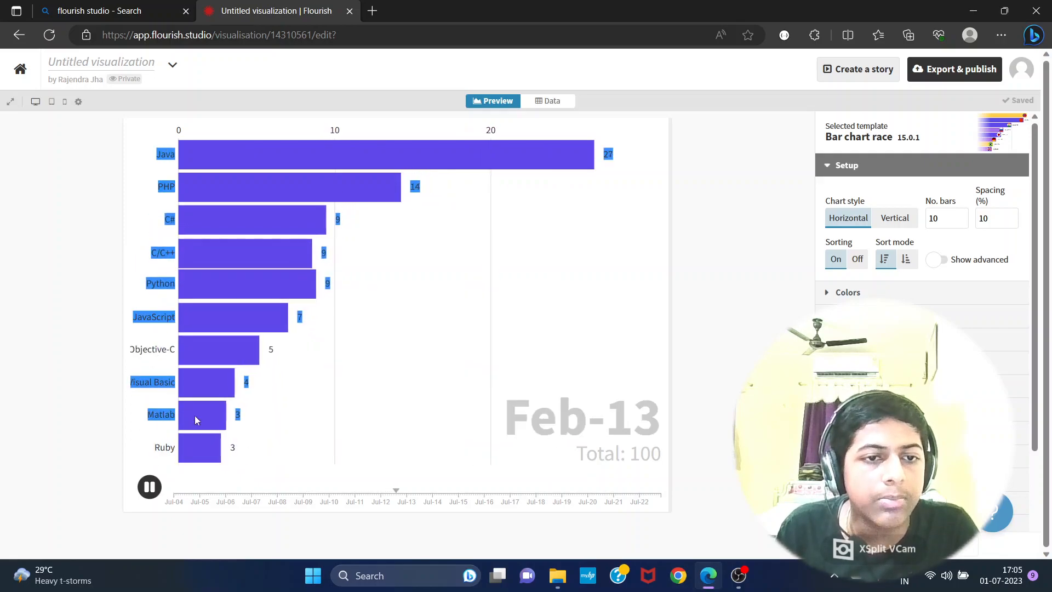
click(204, 216)
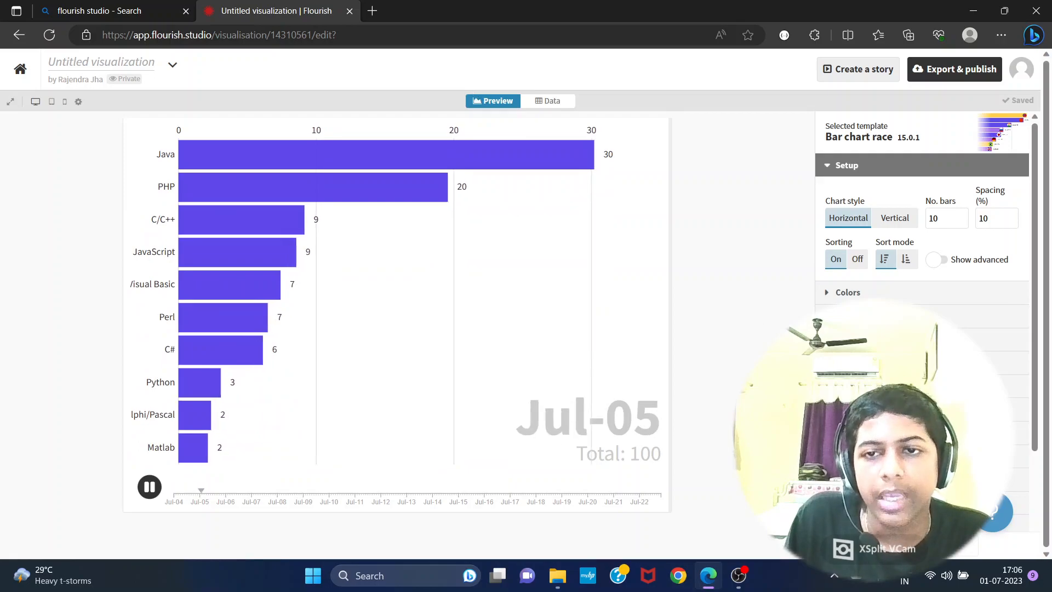
- Set the chart's color mode to By bar and choose the pastel palette with pink, purple, cyan and yellow
click(837, 292)
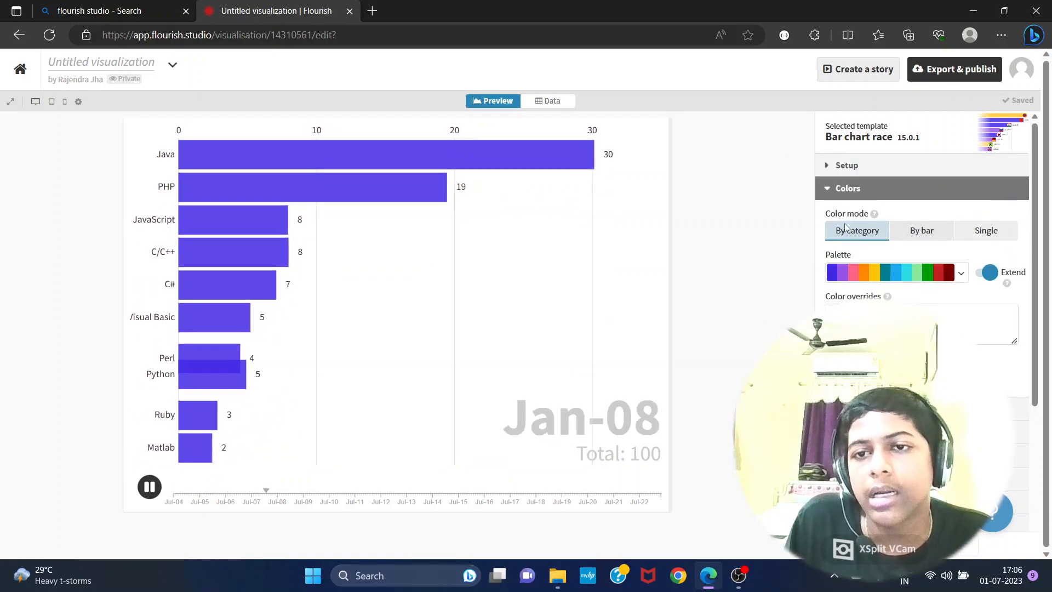
mouse_move(875, 215)
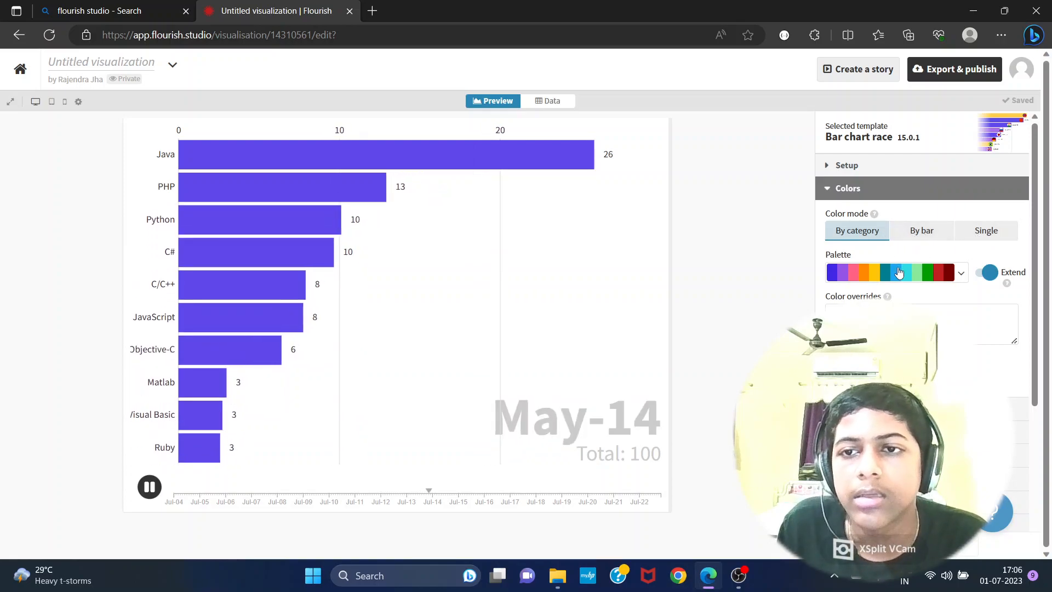
click(914, 236)
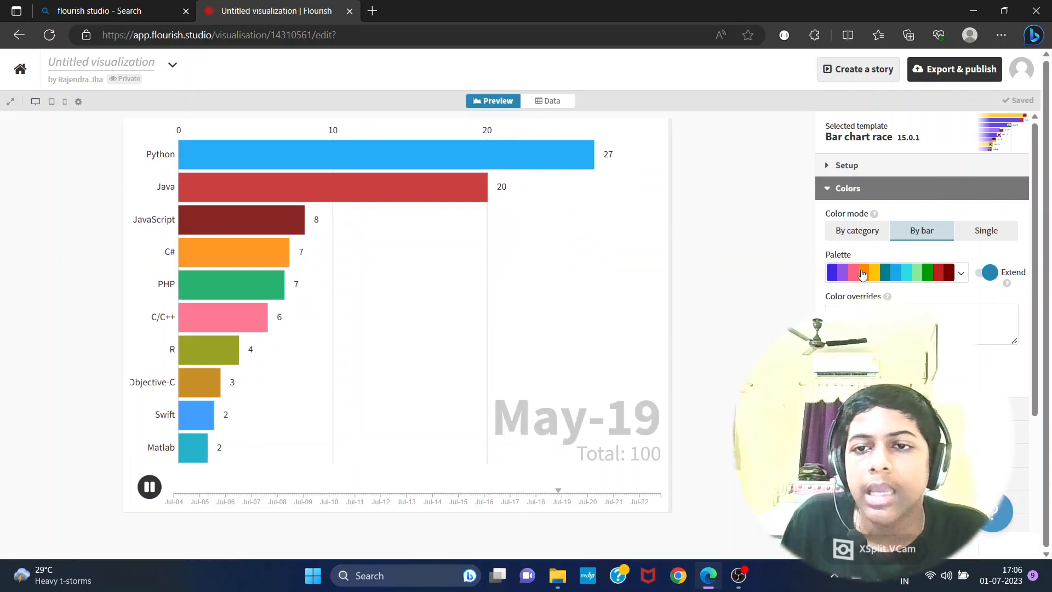
click(899, 274)
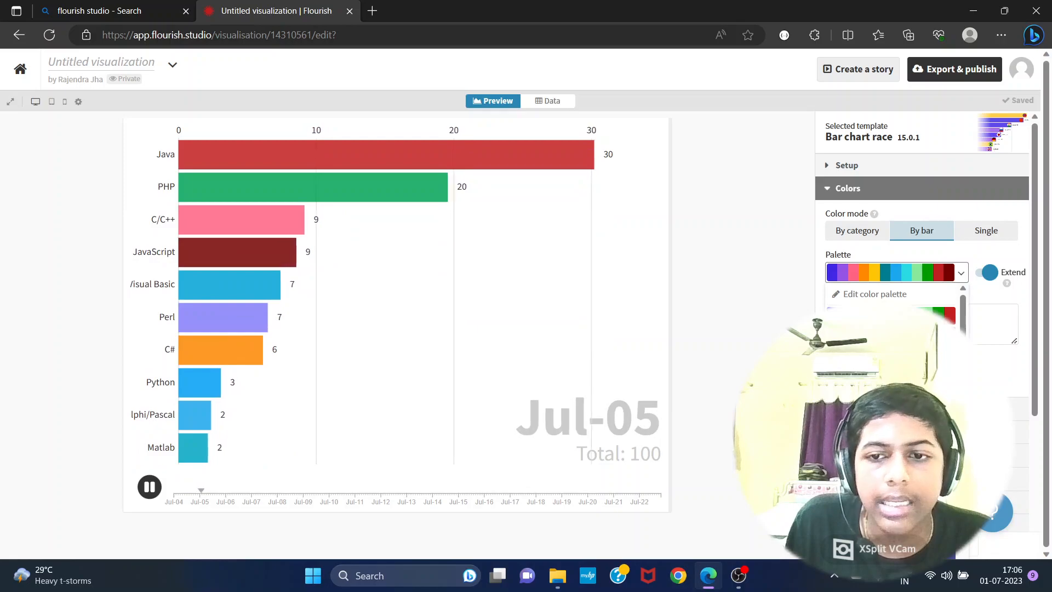
click(890, 406)
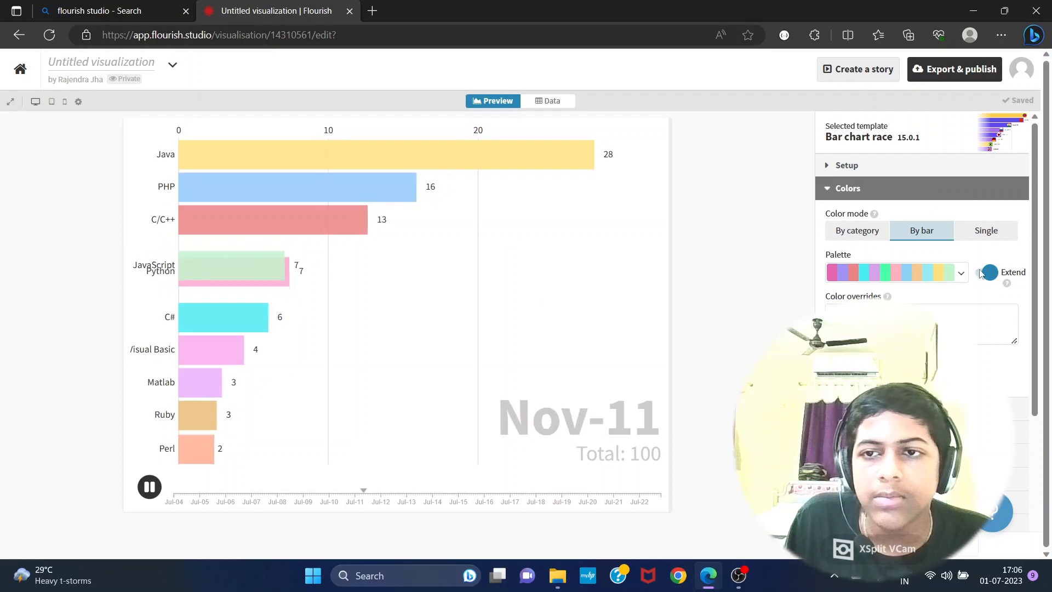
- Show the Timeline & animation settings and rewind the chart's timeline to its start at Jul-04
scroll(942, 276, down, 1)
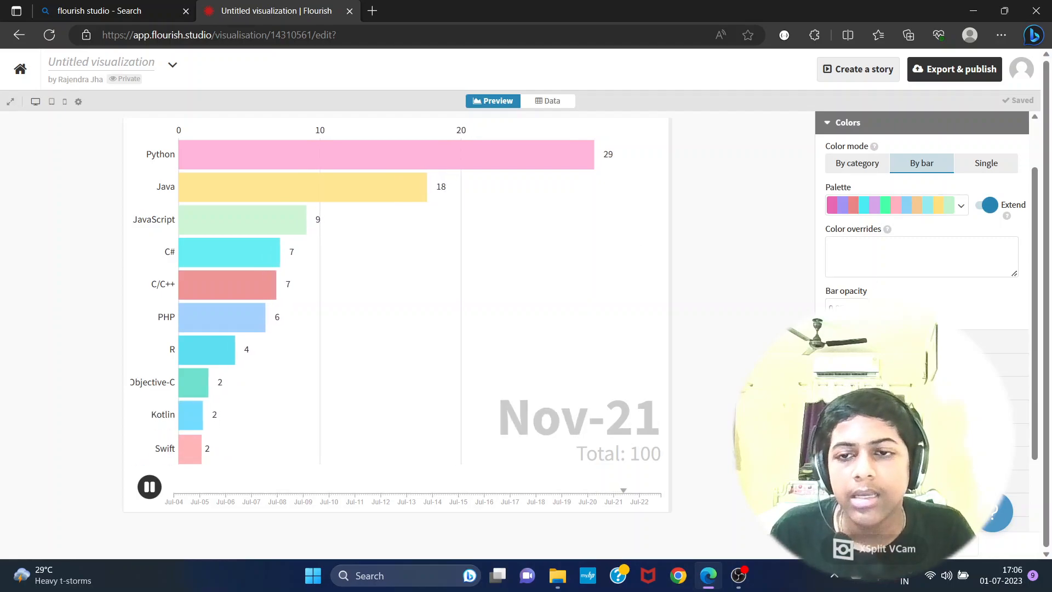
scroll(922, 230, down, 1)
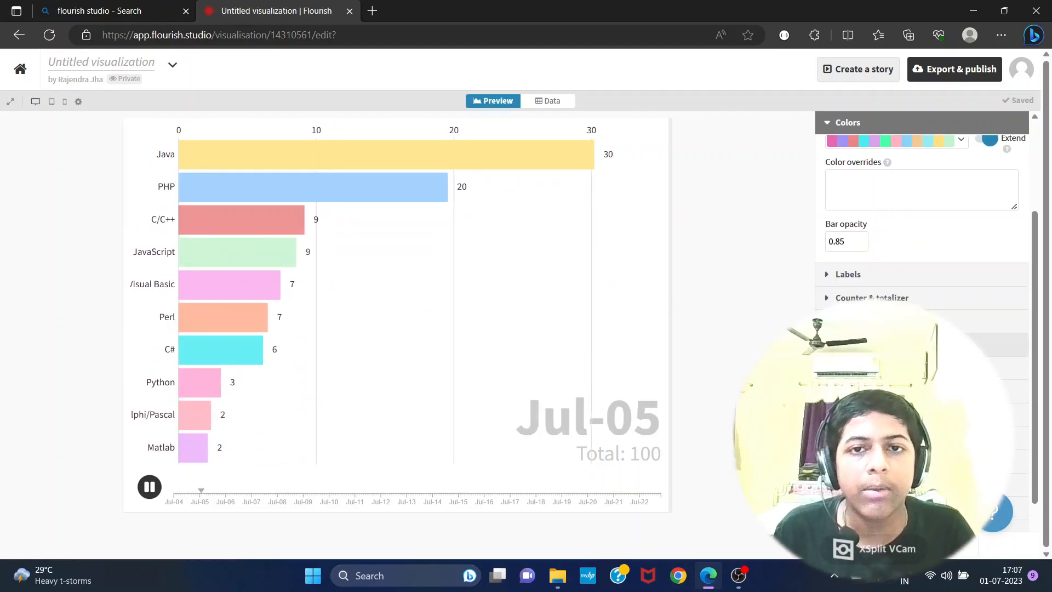
scroll(922, 219, down, 1)
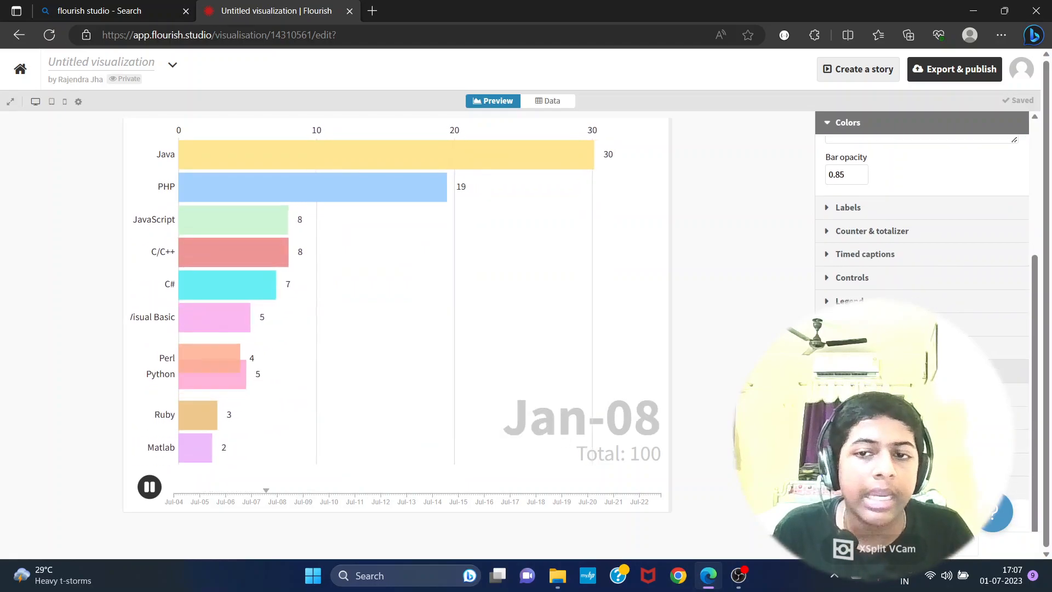
click(922, 371)
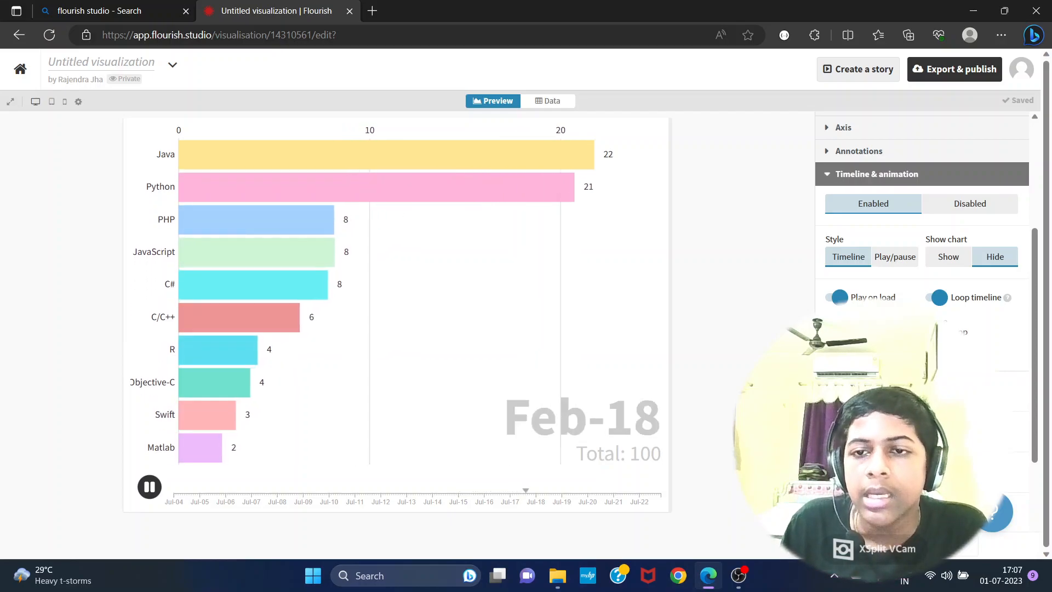
drag(536, 495, 170, 502)
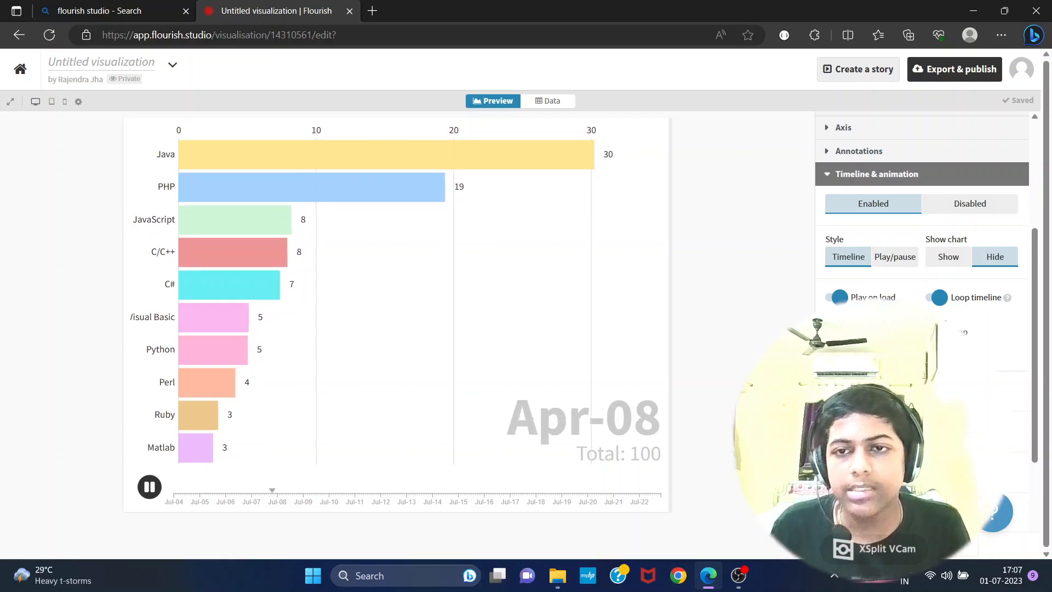
- Open the full preview of the bar chart race in a new window and show it full screen
scroll(877, 219, up, 4)
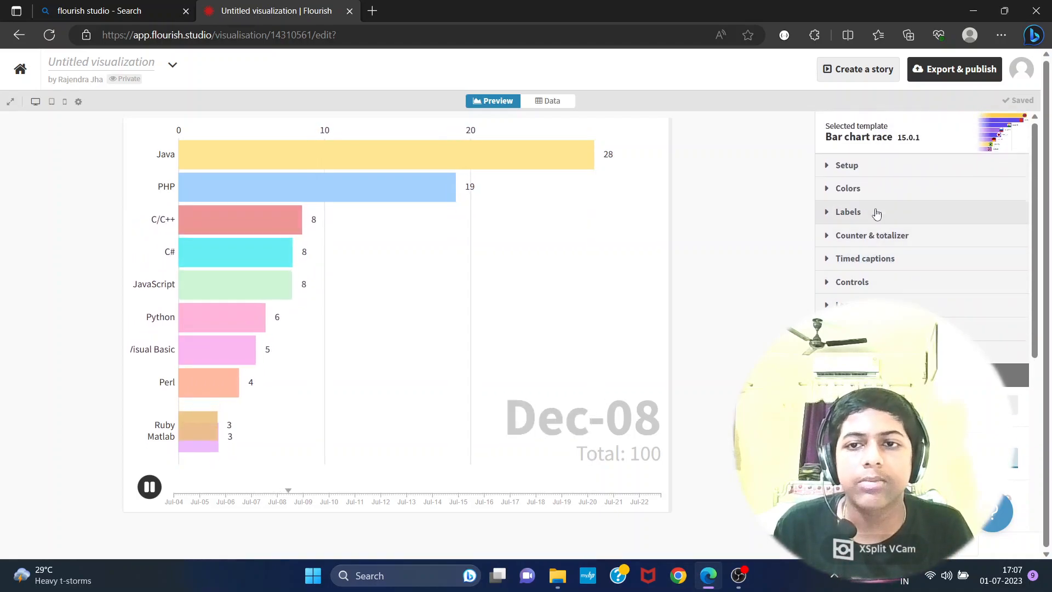
scroll(922, 247, down, 8)
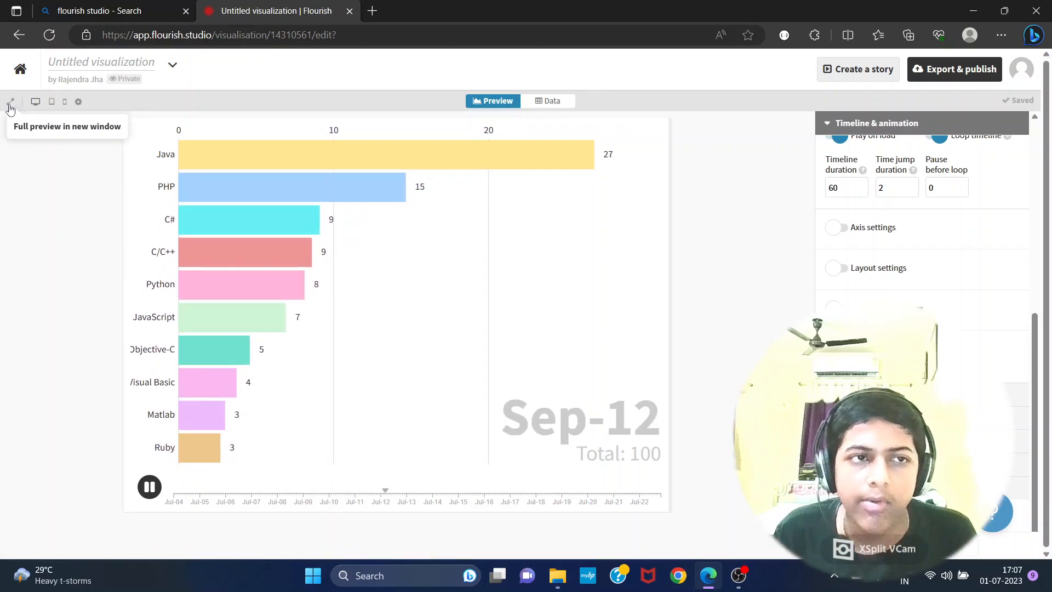
click(10, 103)
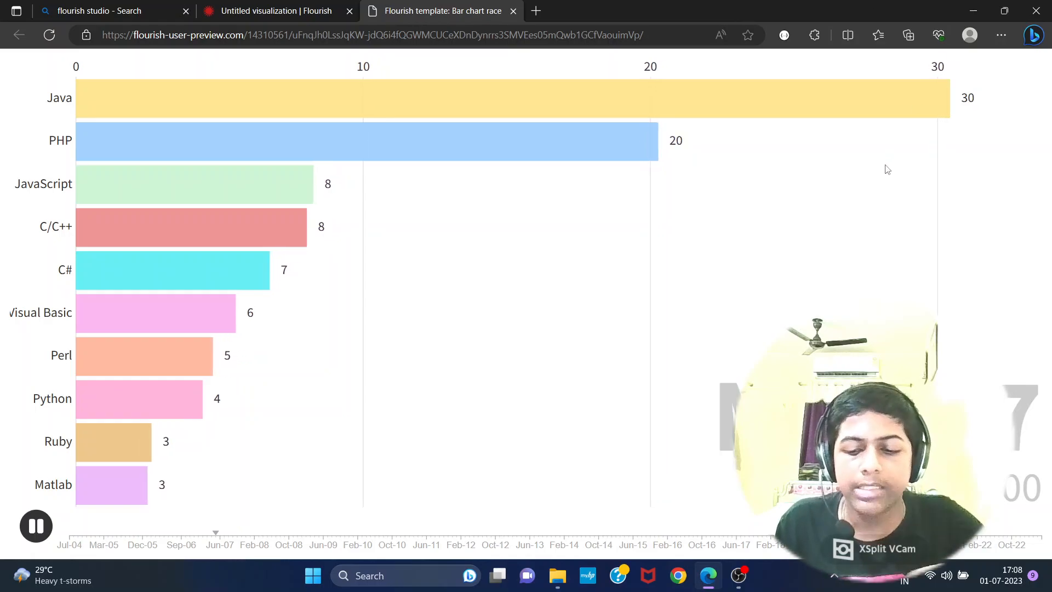
key(F11)
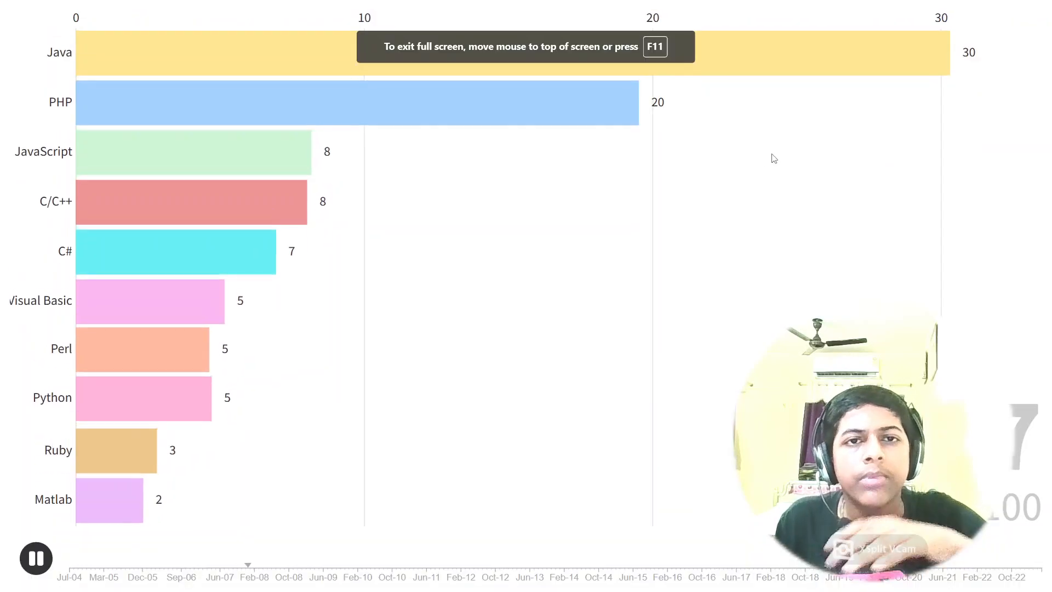